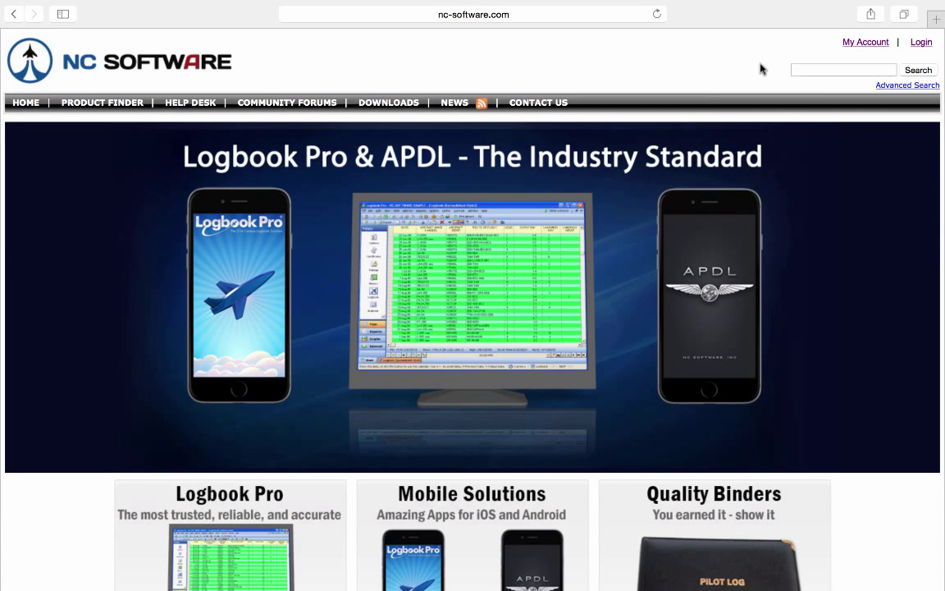
Step: Open the APDL.net pilots' portal from the Portals section of the NC Software site map
{"action": "scroll", "coordinate": [878, 421], "scroll_direction": "down", "scroll_amount": 3}
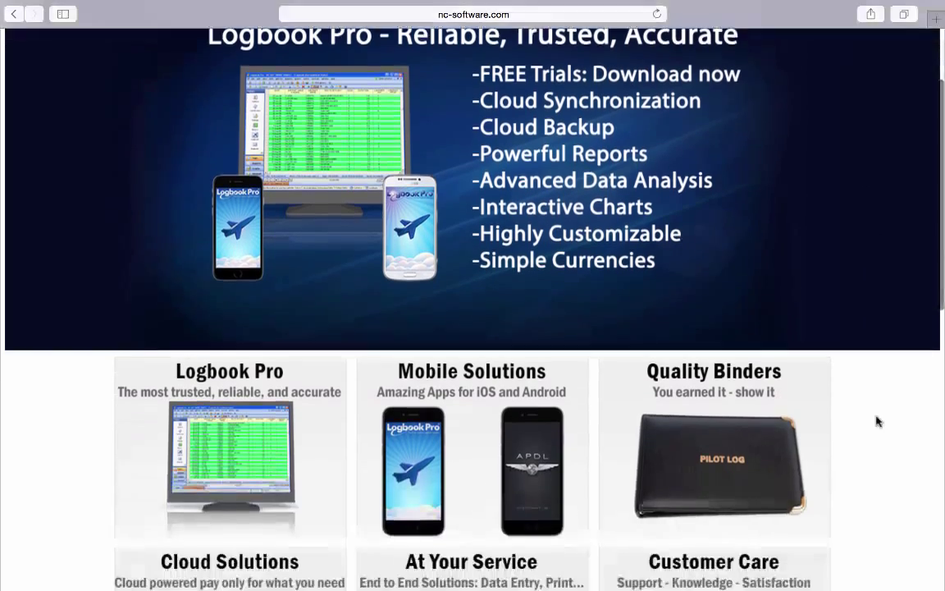
{"action": "scroll", "coordinate": [878, 421], "scroll_direction": "down", "scroll_amount": 8}
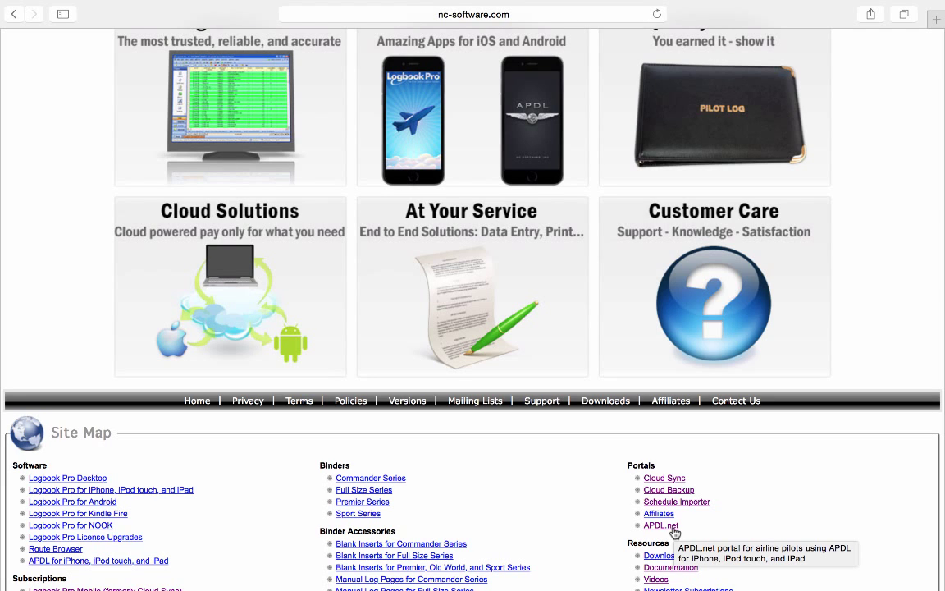
{"action": "left_click", "coordinate": [671, 528]}
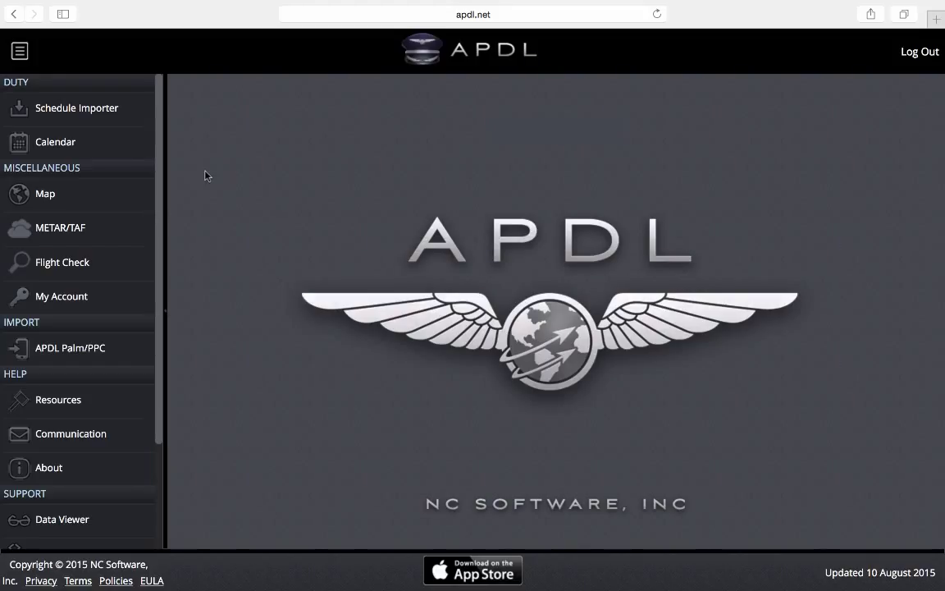
Step: Go to Schedule Importer under DUTY in the APDL portal sidebar
{"action": "left_click", "coordinate": [130, 112]}
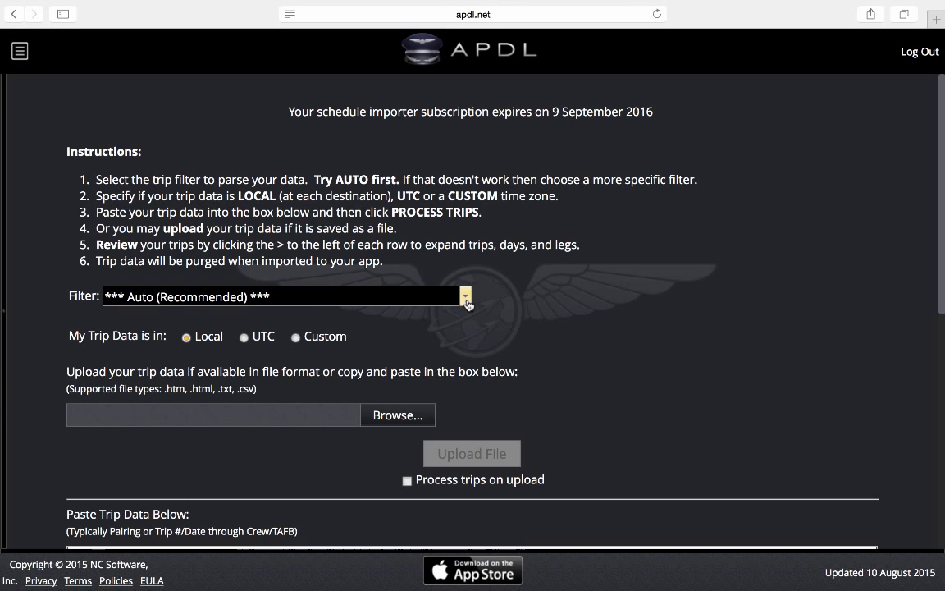
Step: Browse the airline trip-data filters and keep *** Auto (Recommended) *** as the filter
{"action": "scroll", "coordinate": [713, 342], "scroll_direction": "down", "scroll_amount": 3}
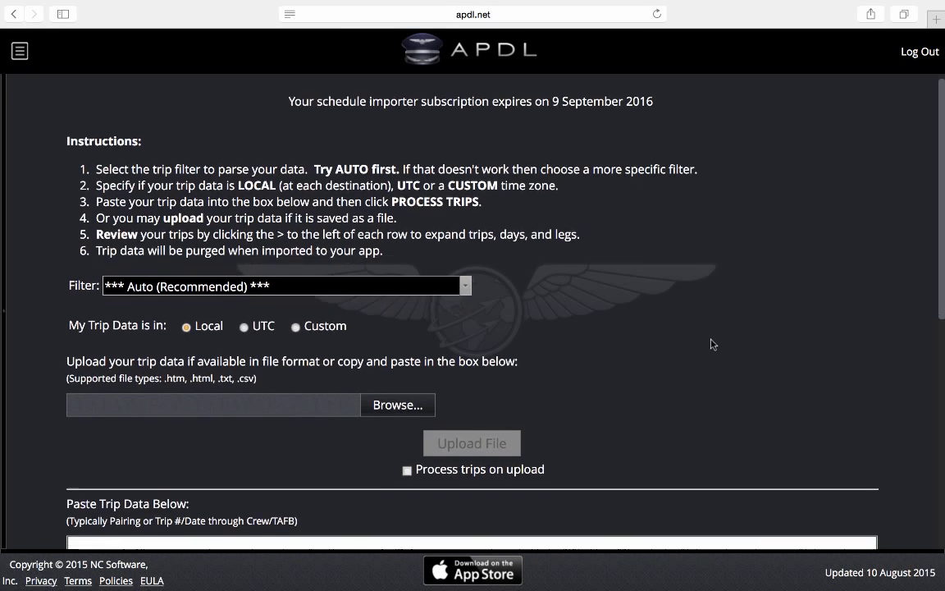
{"action": "scroll", "coordinate": [710, 340], "scroll_direction": "down", "scroll_amount": 1}
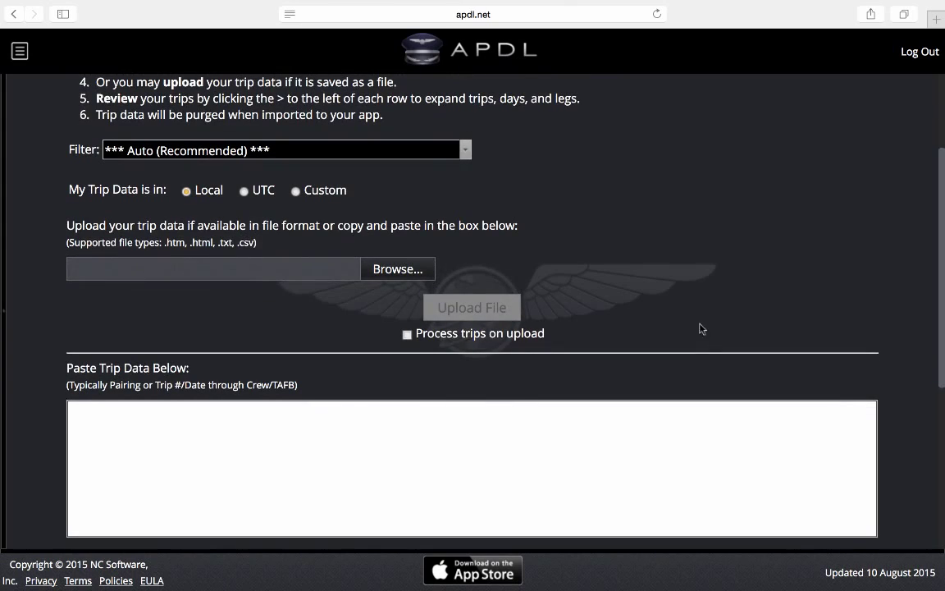
{"action": "left_click", "coordinate": [466, 150]}
{"action": "scroll", "coordinate": [416, 347], "scroll_direction": "down", "scroll_amount": 10}
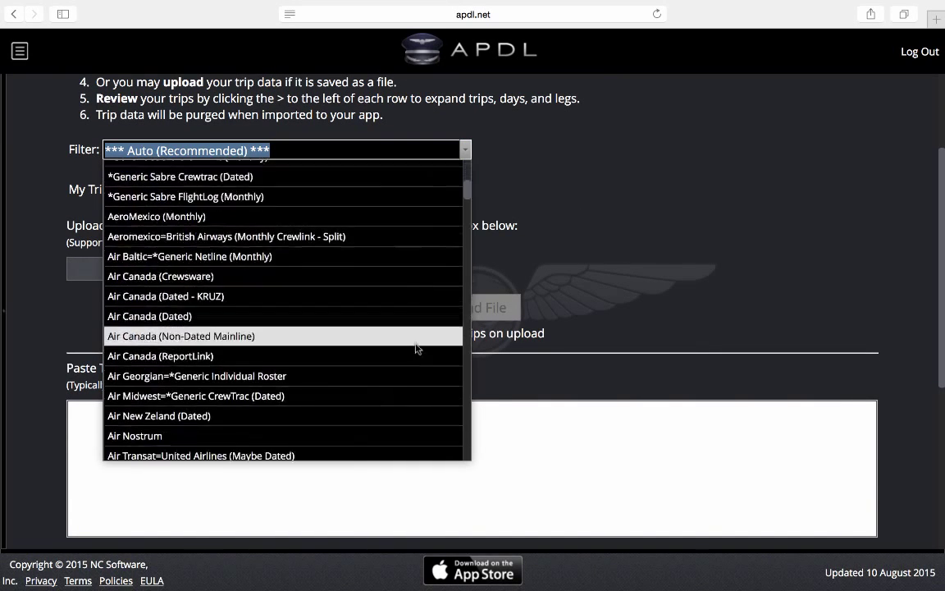
{"action": "scroll", "coordinate": [416, 348], "scroll_direction": "down", "scroll_amount": 3}
{"action": "scroll", "coordinate": [416, 347], "scroll_direction": "up", "scroll_amount": 15}
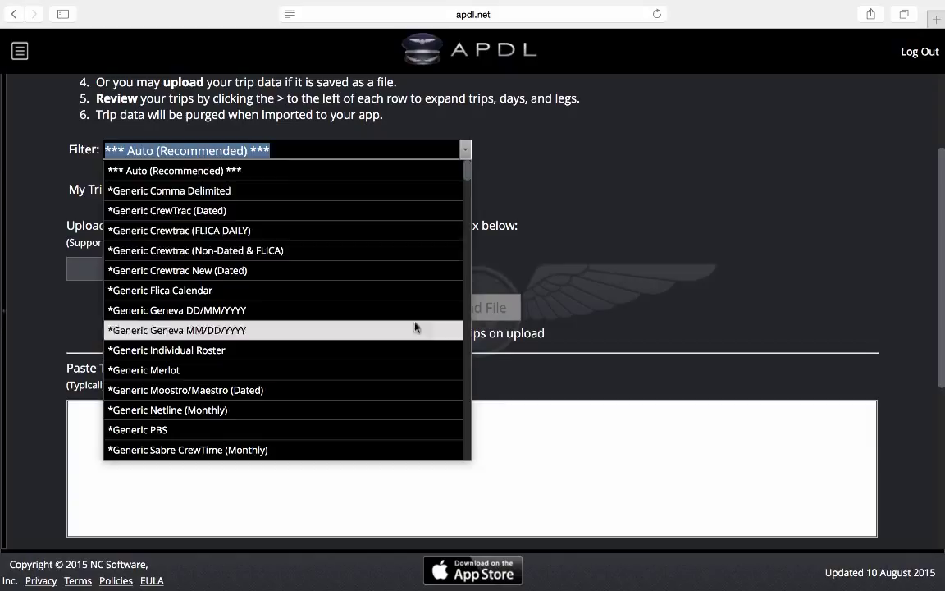
{"action": "left_click", "coordinate": [417, 180]}
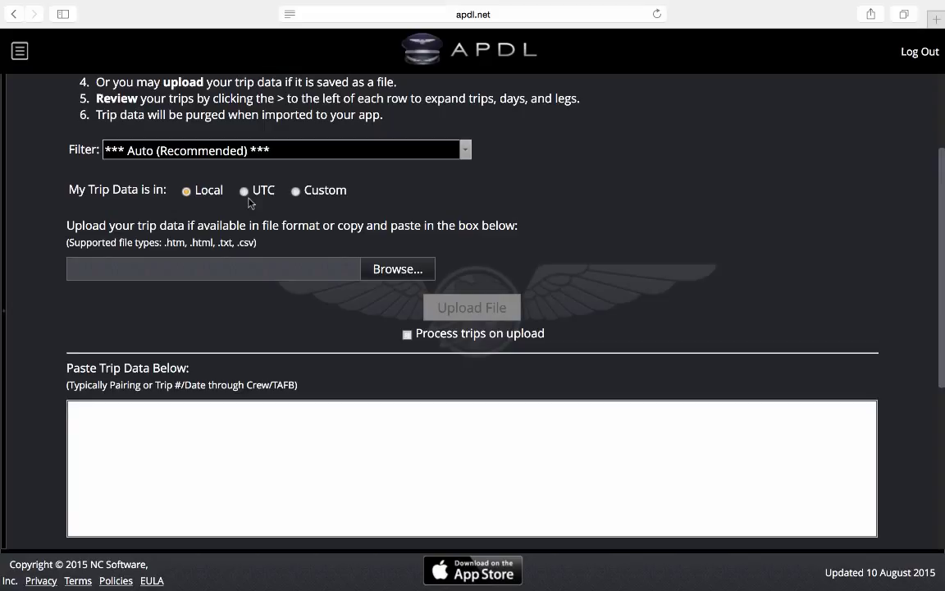
{"action": "left_click", "coordinate": [295, 191]}
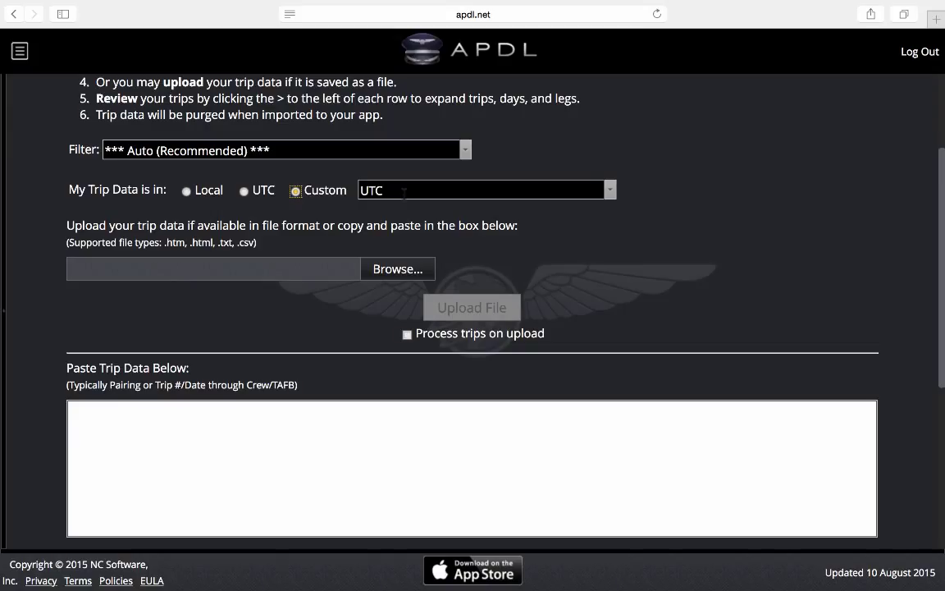
{"action": "left_click", "coordinate": [610, 189]}
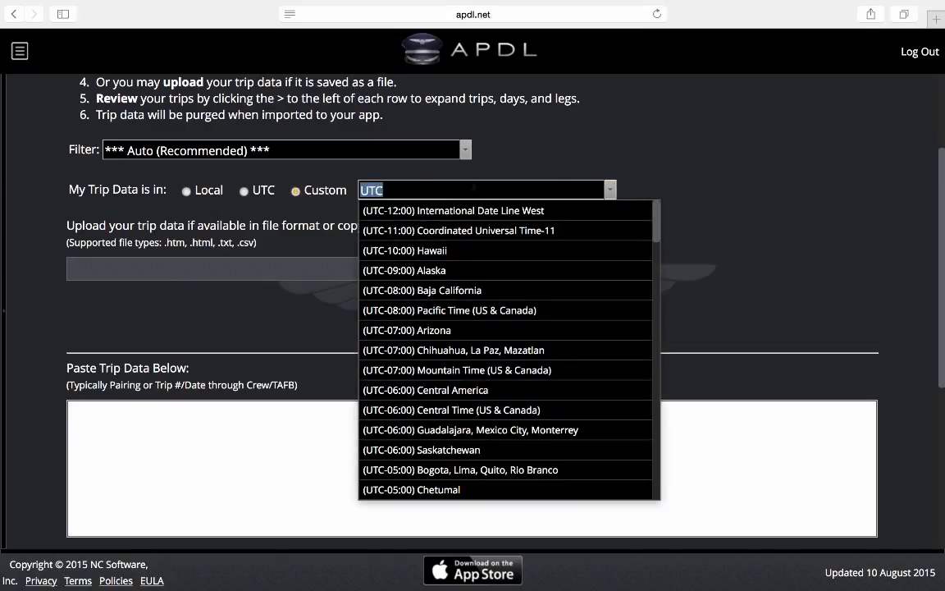
{"action": "key", "text": "Left"}
{"action": "key", "text": "Left"}
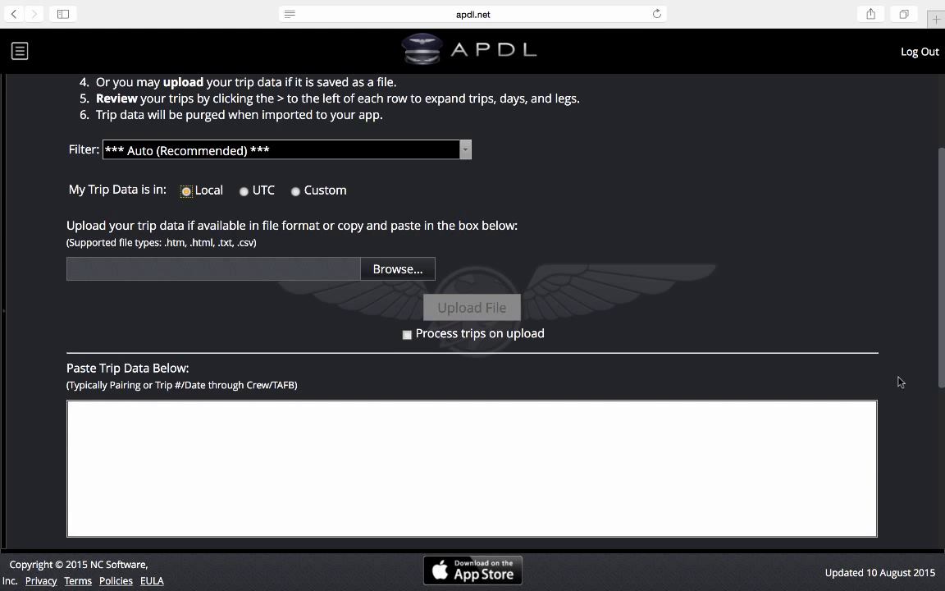
Step: Paste the sample trip data into the Paste Trip Data box
{"action": "scroll", "coordinate": [901, 381], "scroll_direction": "down", "scroll_amount": 3}
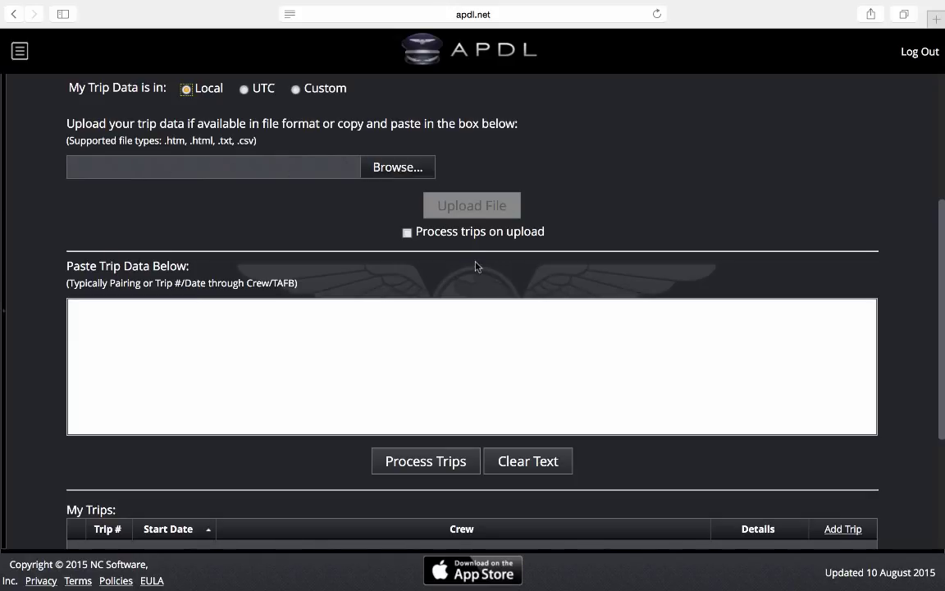
{"action": "right_click", "coordinate": [263, 338]}
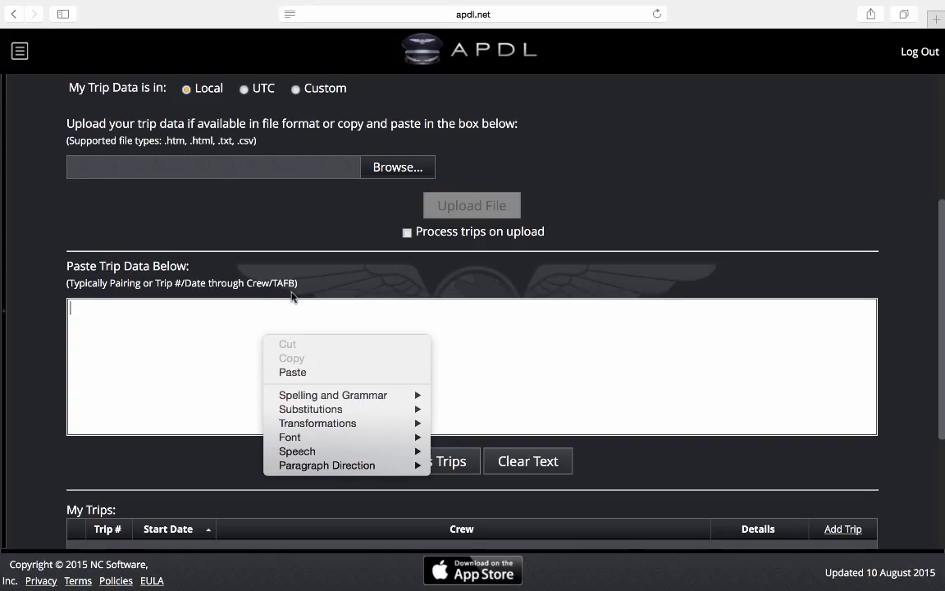
{"action": "left_click", "coordinate": [320, 377]}
Step: Check the pasted text from the pairing header down to the totals and Crew section
{"action": "scroll", "coordinate": [498, 353], "scroll_direction": "up", "scroll_amount": 3}
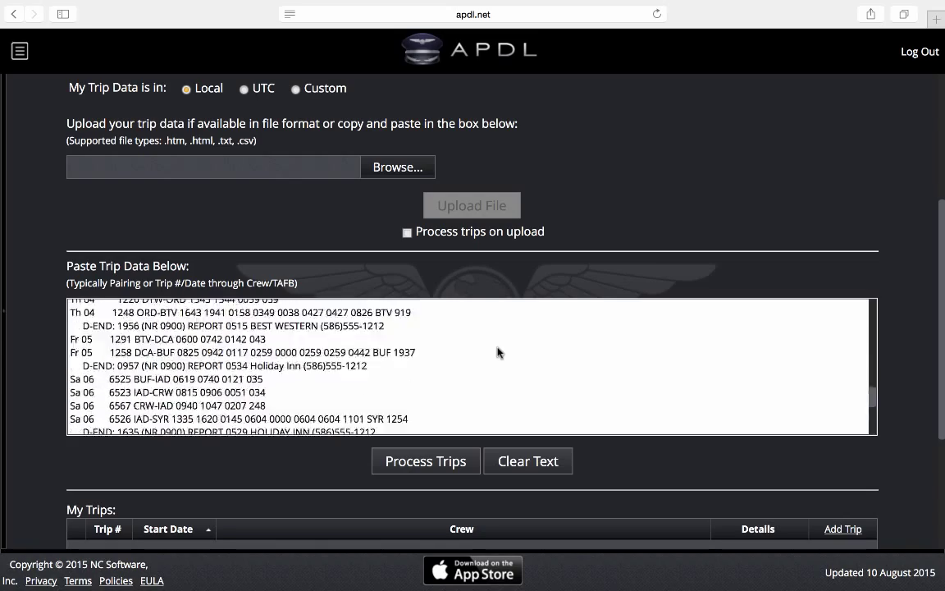
{"action": "scroll", "coordinate": [498, 353], "scroll_direction": "up", "scroll_amount": 10}
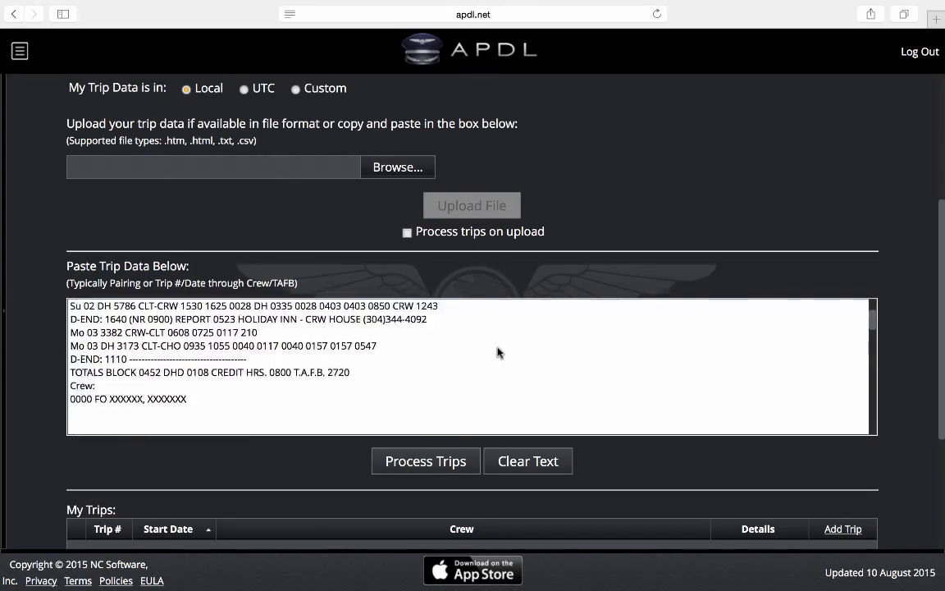
{"action": "scroll", "coordinate": [498, 352], "scroll_direction": "up", "scroll_amount": 5}
{"action": "scroll", "coordinate": [632, 428], "scroll_direction": "down", "scroll_amount": 5}
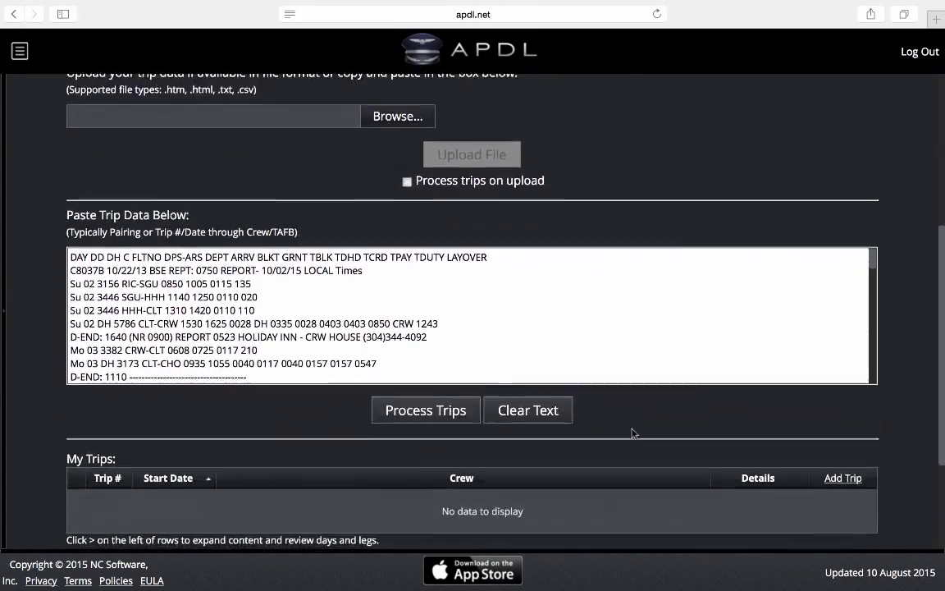
{"action": "scroll", "coordinate": [697, 331], "scroll_direction": "down", "scroll_amount": 10}
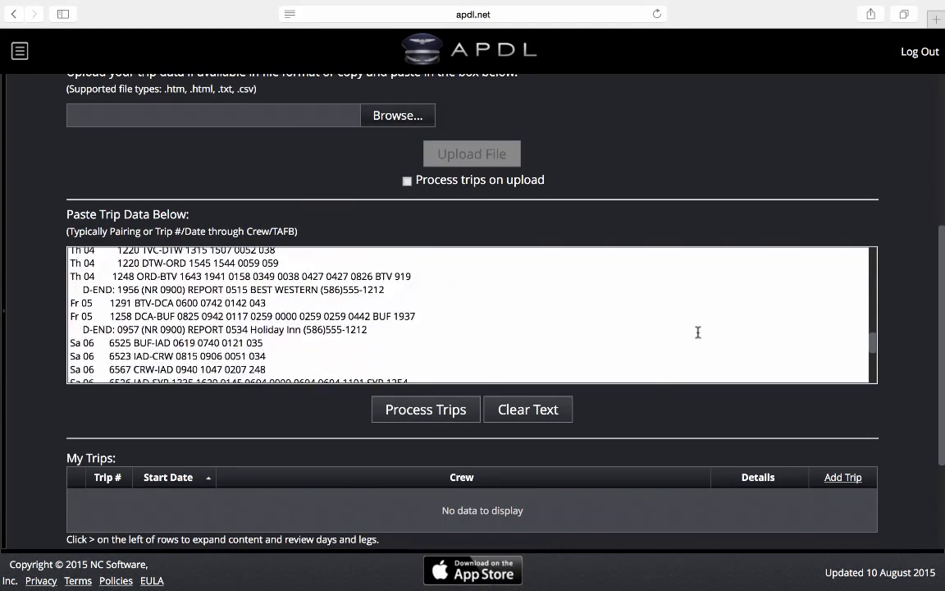
{"action": "scroll", "coordinate": [697, 332], "scroll_direction": "down", "scroll_amount": 10}
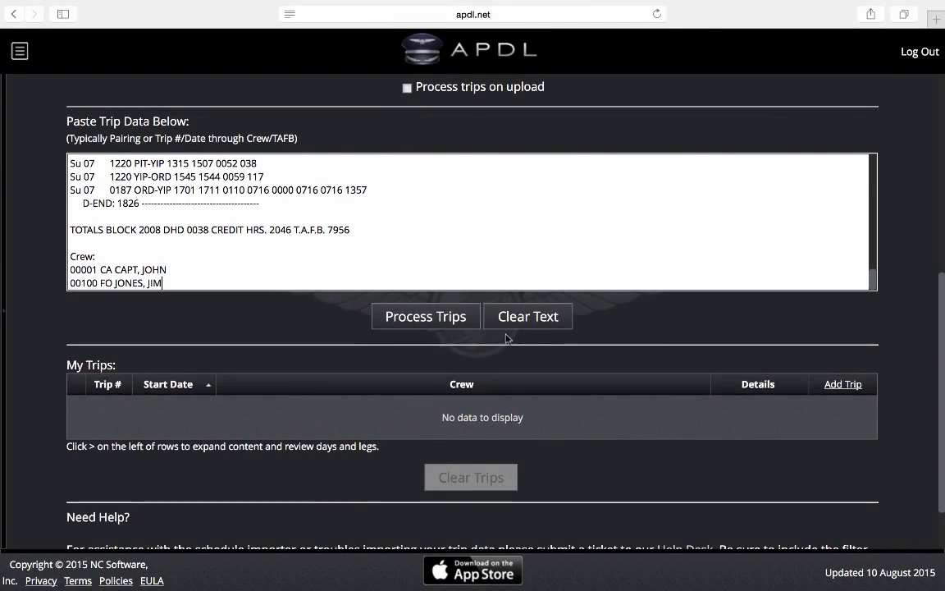
Step: Process the pasted data into trips C8037B, S7114 and P2072 and view My Trips
{"action": "left_click", "coordinate": [426, 325]}
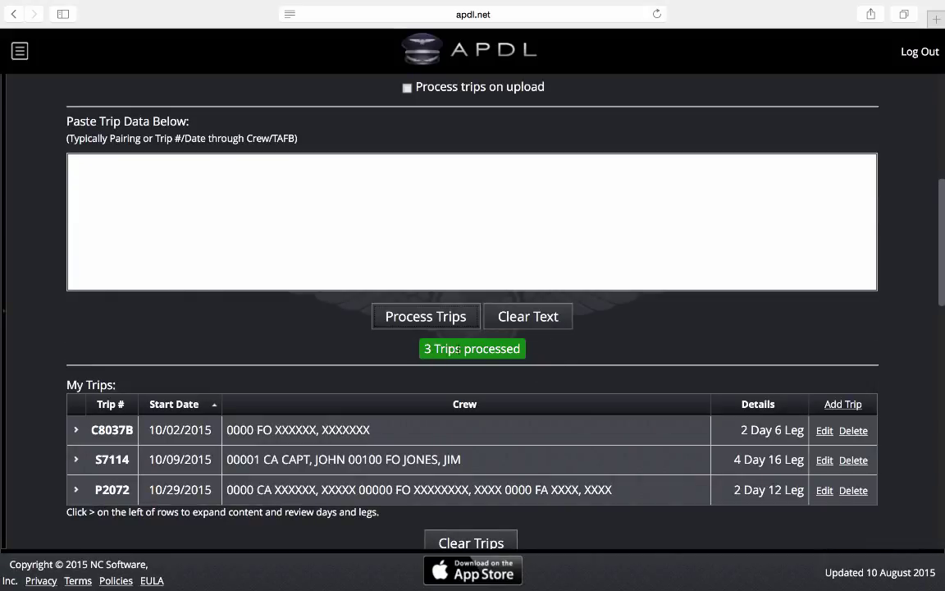
{"action": "scroll", "coordinate": [712, 345], "scroll_direction": "down", "scroll_amount": 1}
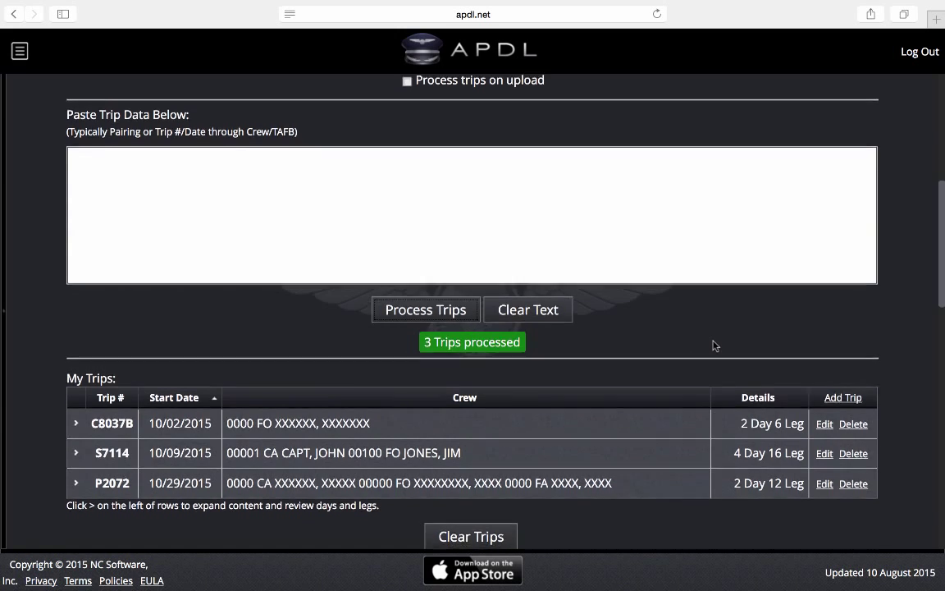
{"action": "scroll", "coordinate": [712, 345], "scroll_direction": "down", "scroll_amount": 4}
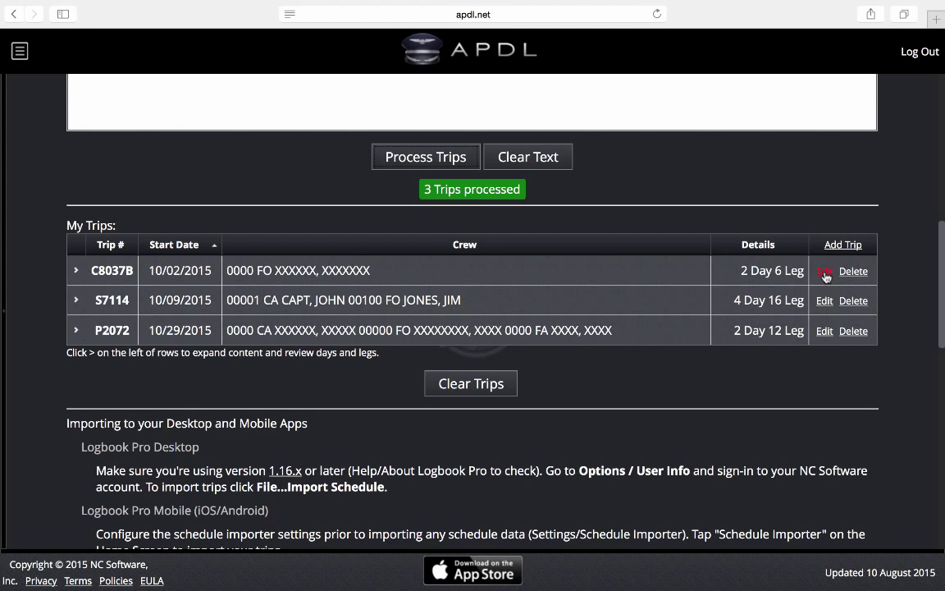
{"action": "left_click", "coordinate": [824, 273]}
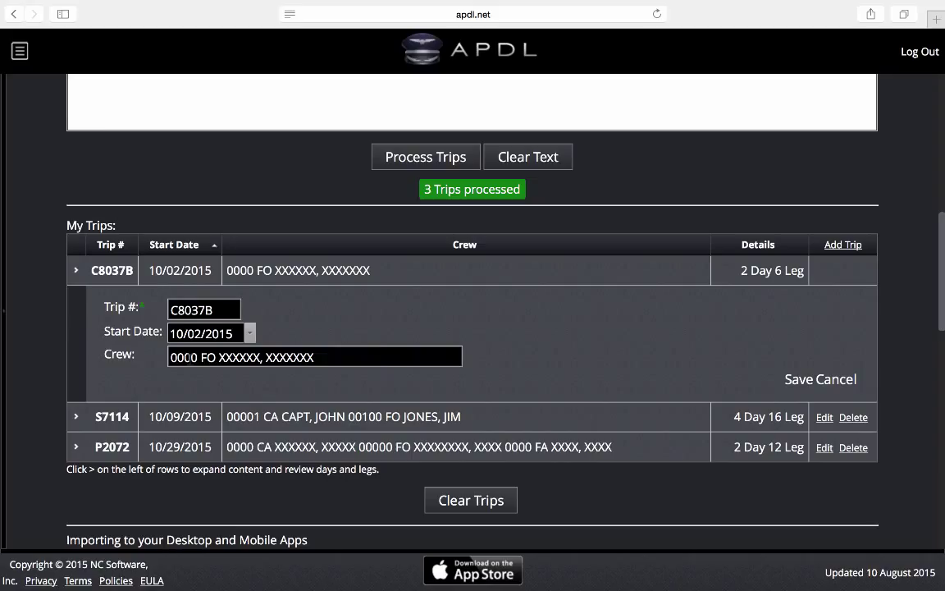
{"action": "left_click", "coordinate": [796, 380]}
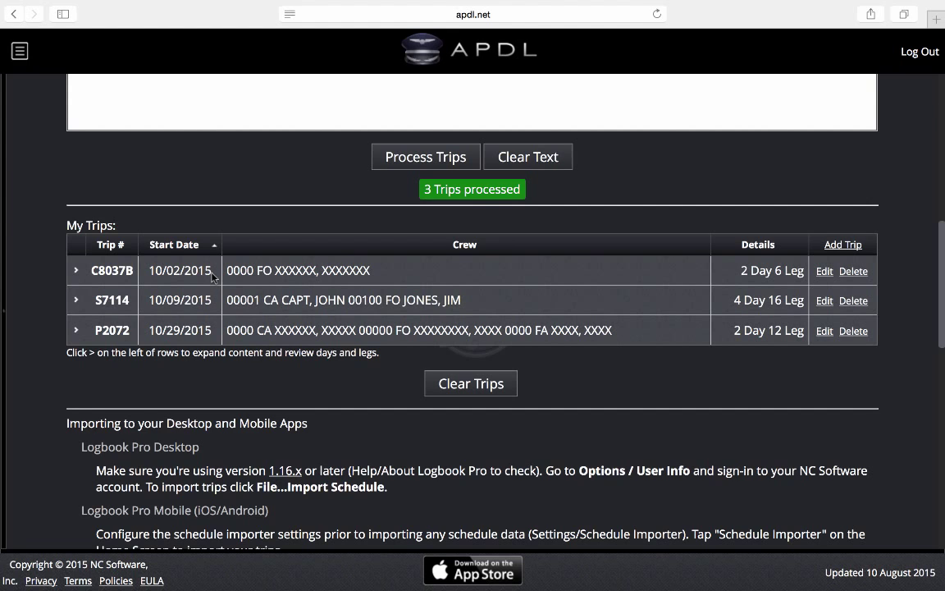
Step: Expand C8037B, view Fri 02 Oct's duty times and hotel in Edit, then cancel
{"action": "left_click", "coordinate": [76, 272]}
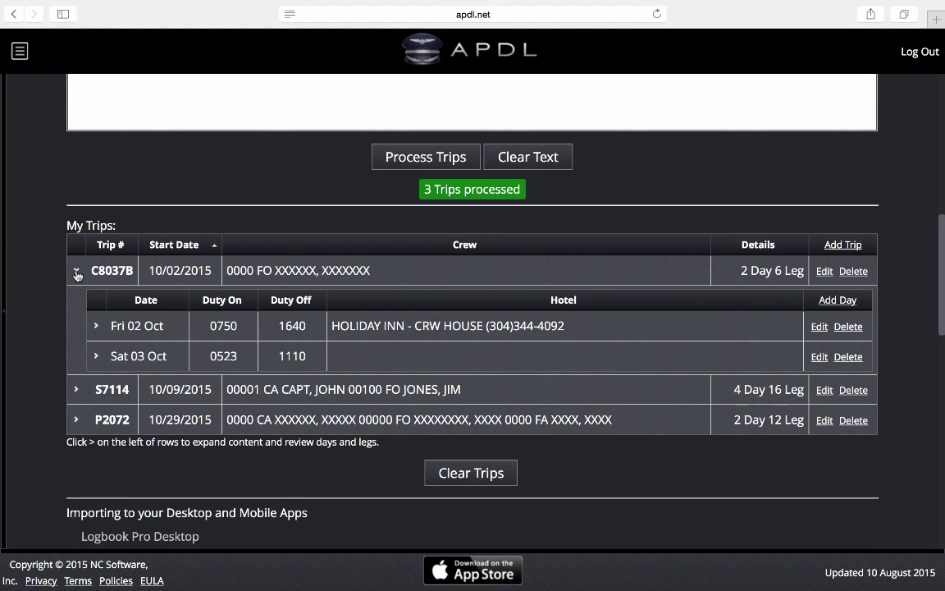
{"action": "left_click", "coordinate": [818, 327]}
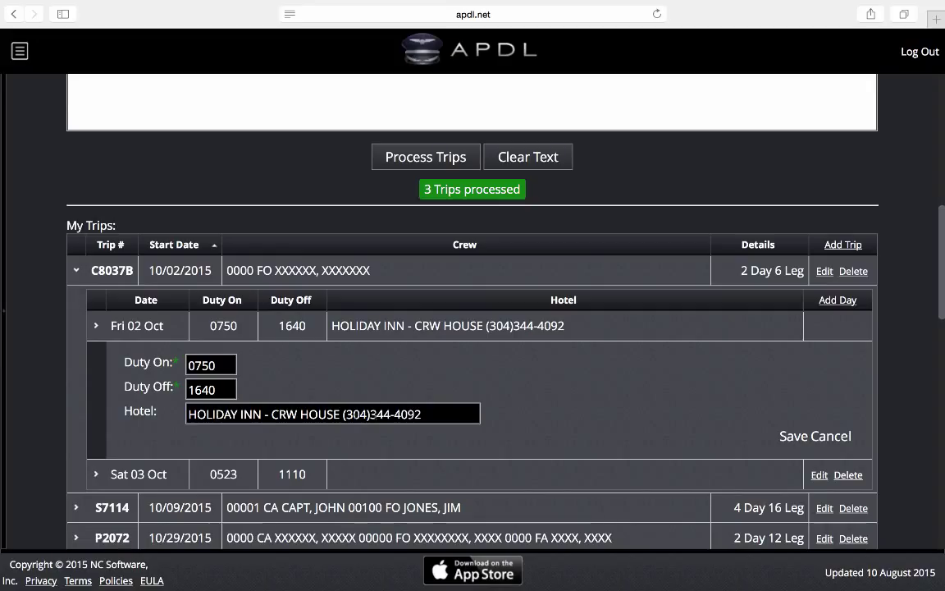
{"action": "left_click", "coordinate": [834, 440]}
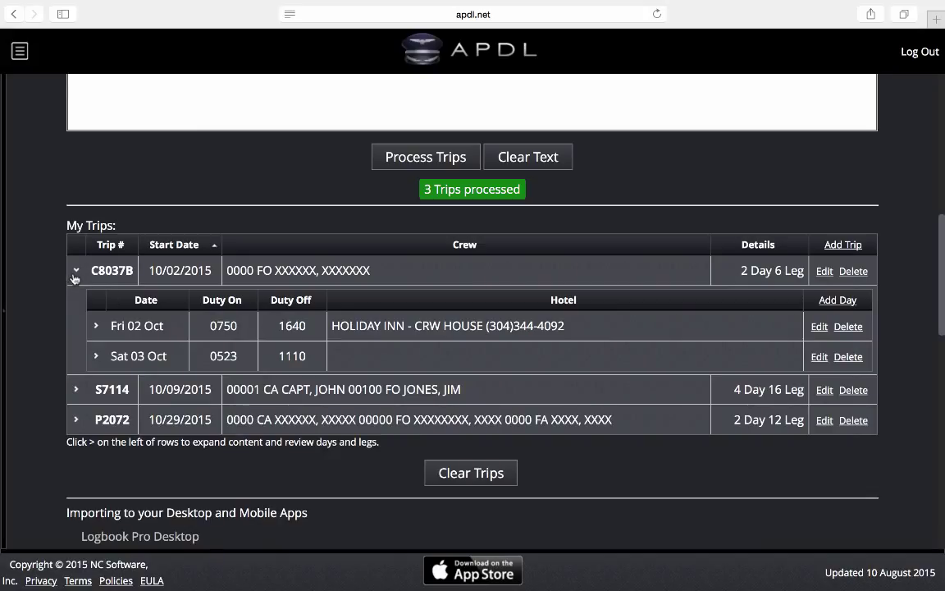
Step: Show Fri 02 Oct's four legs, RIC–SGU, SGU–HHH, HHH–CLT and deadhead CLT–CRW
{"action": "left_click", "coordinate": [96, 327]}
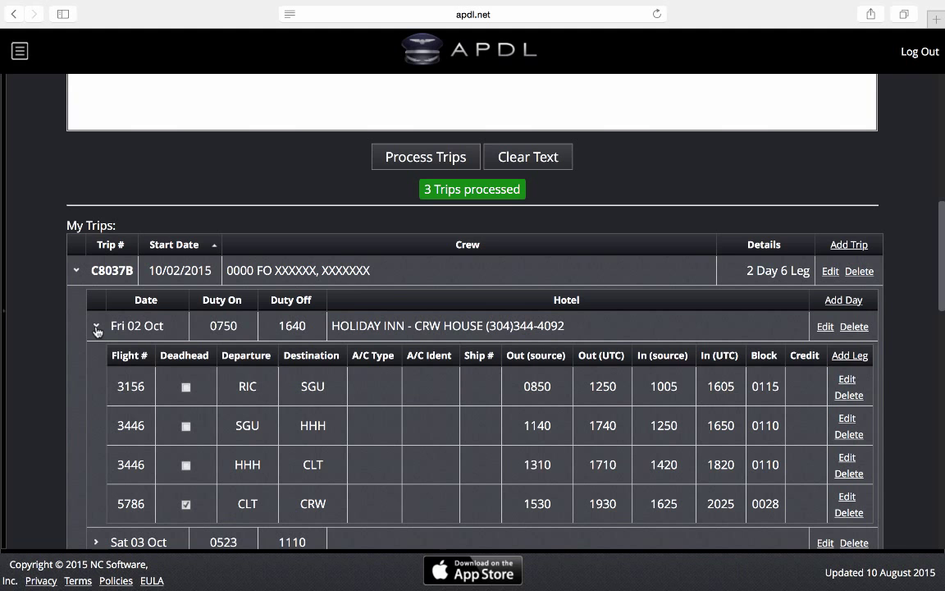
{"action": "scroll", "coordinate": [411, 453], "scroll_direction": "down", "scroll_amount": 2}
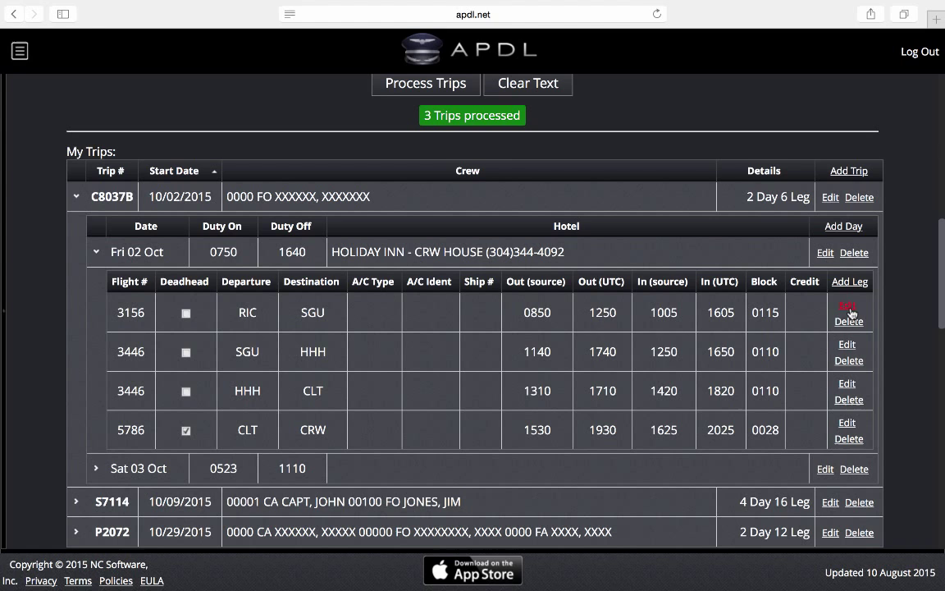
Step: Try marking leg 3156 as Deadhead but cancel, then collapse Fri 02 Oct and C8037B
{"action": "left_click", "coordinate": [847, 306]}
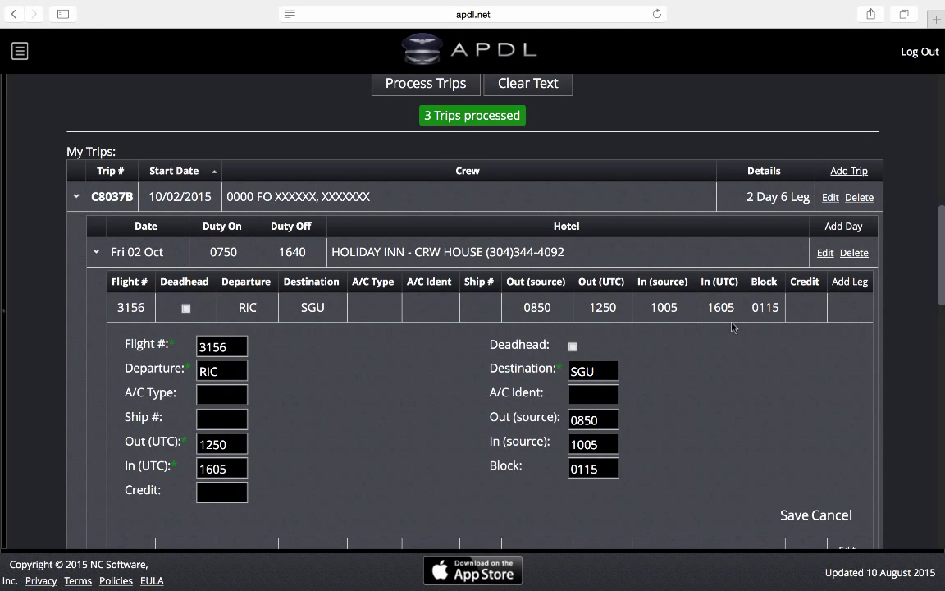
{"action": "left_click", "coordinate": [573, 347]}
{"action": "left_click", "coordinate": [830, 515]}
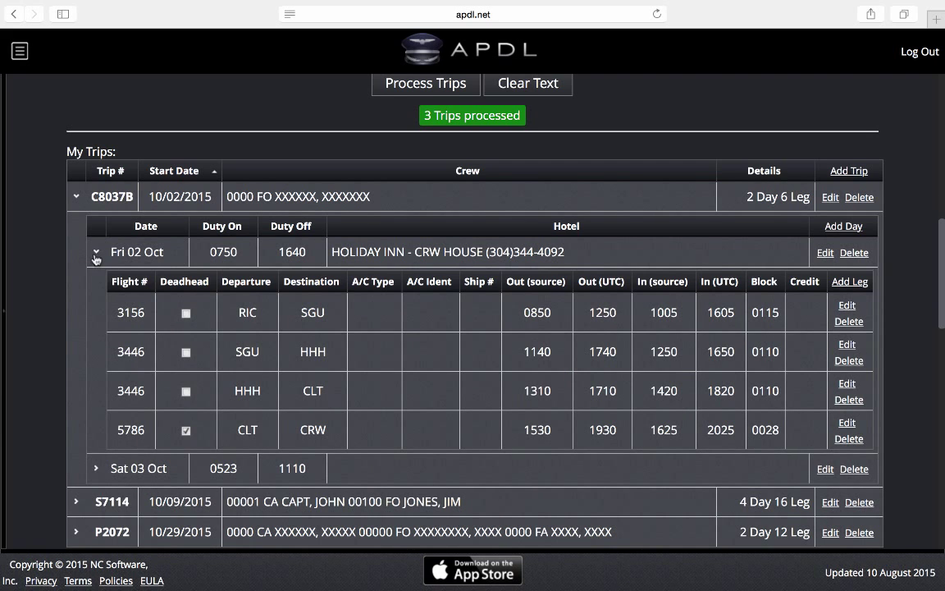
{"action": "left_click", "coordinate": [96, 254]}
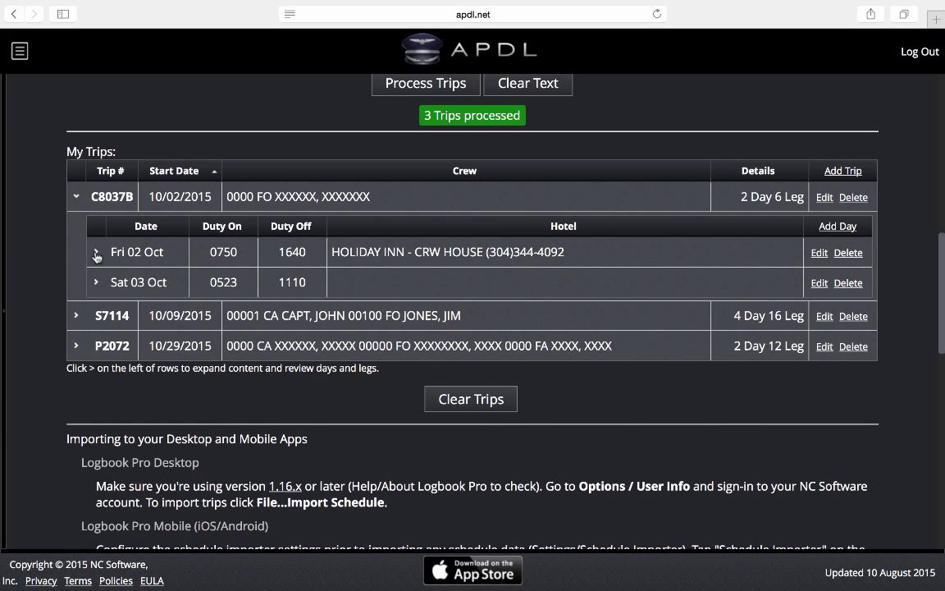
{"action": "left_click", "coordinate": [77, 198]}
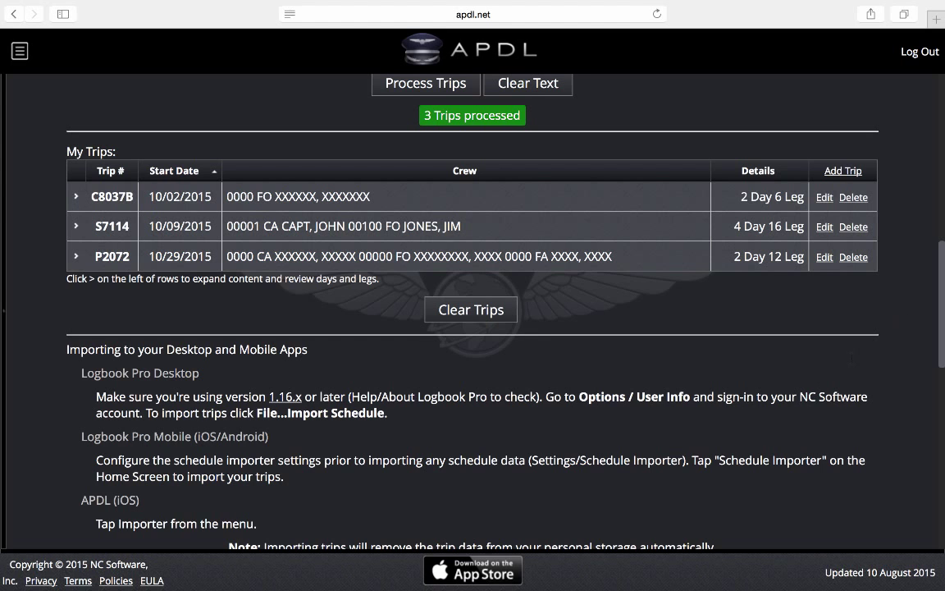
Step: Scroll down to the Desktop and Mobile Apps and iCalendar Import instructions
{"action": "scroll", "coordinate": [675, 430], "scroll_direction": "down", "scroll_amount": 2}
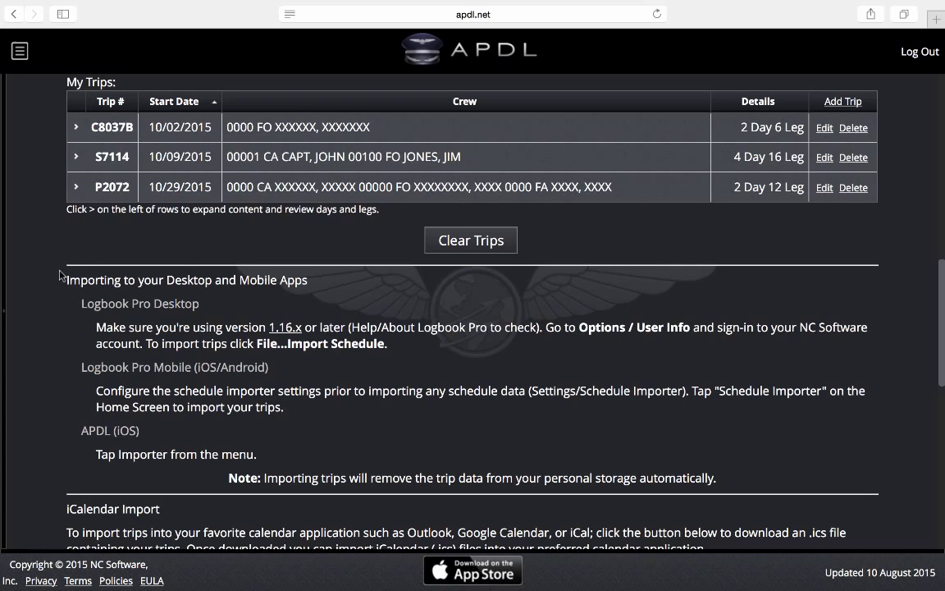